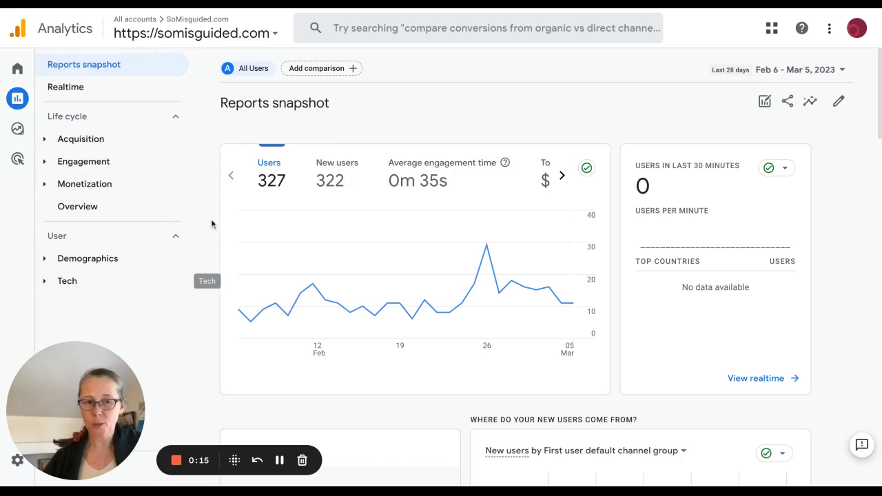
- Open the report Library and browse the Reports table and the Life cycle and User collections
{"action": "scroll", "coordinate": [215, 227], "scroll_direction": "down", "scroll_amount": 3}
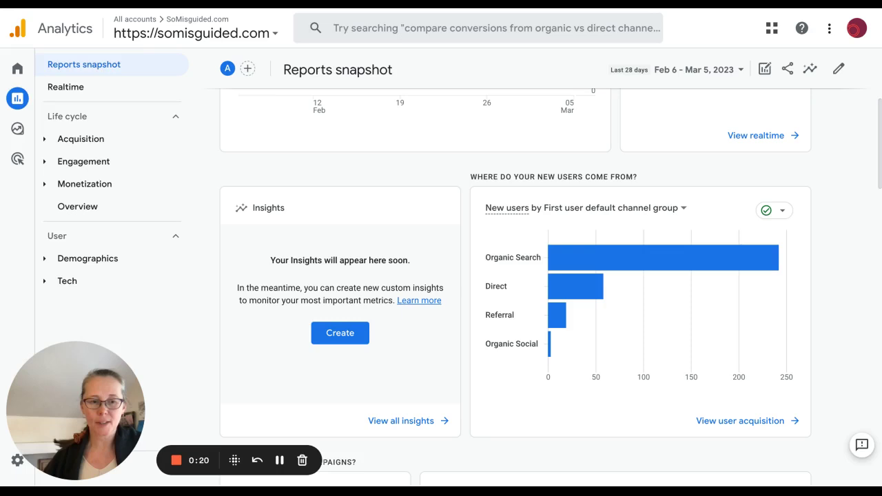
{"action": "left_click_drag", "start_coordinate": [69, 413], "coordinate": [754, 388]}
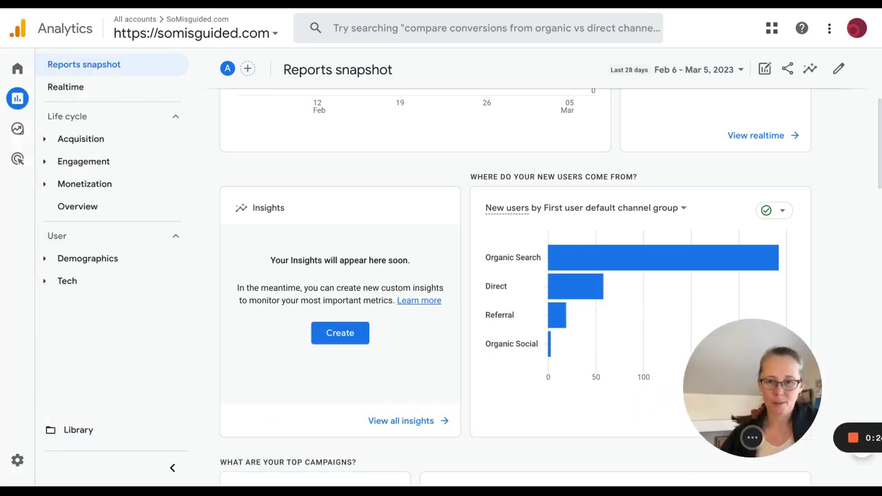
{"action": "left_click", "coordinate": [89, 432]}
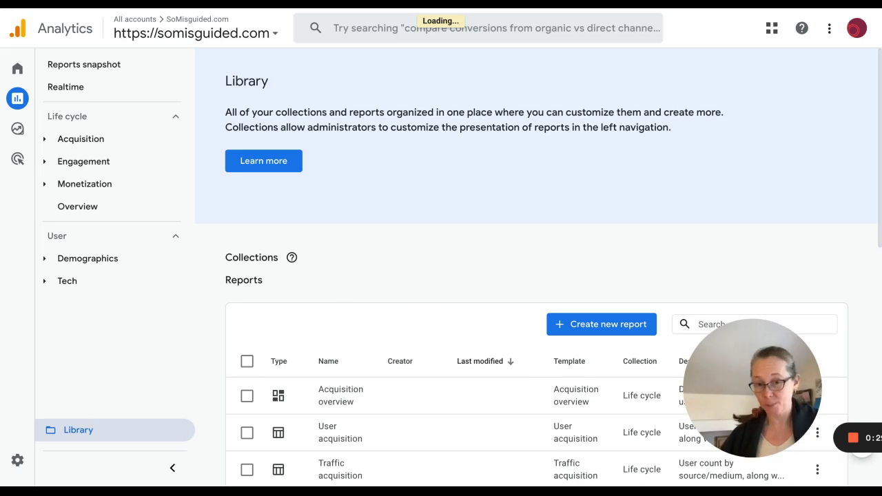
{"action": "scroll", "coordinate": [536, 269], "scroll_direction": "down", "scroll_amount": 3}
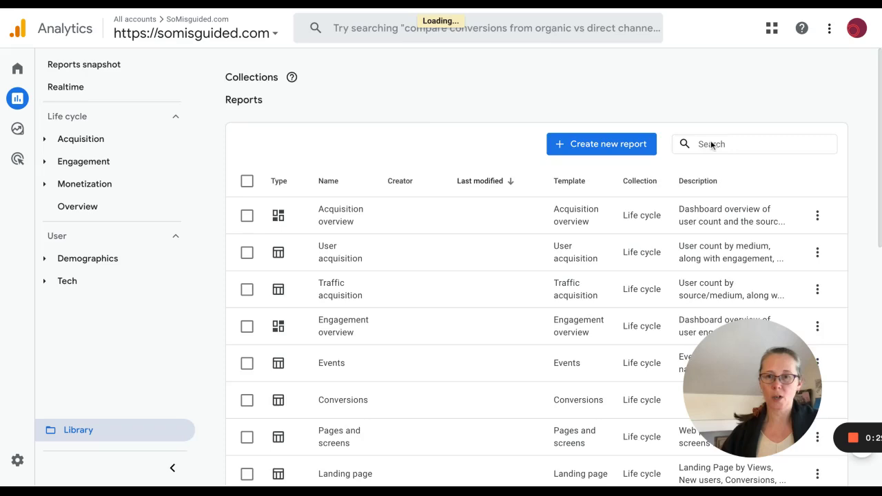
{"action": "scroll", "coordinate": [713, 145], "scroll_direction": "down", "scroll_amount": 3}
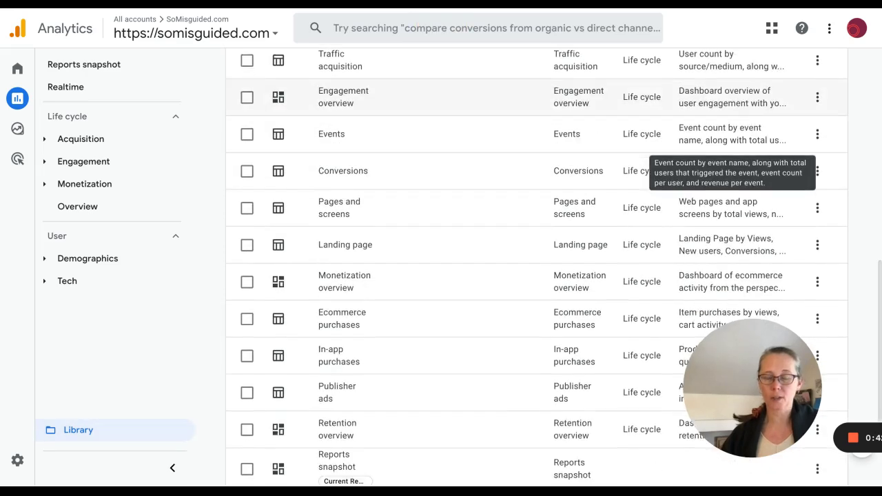
{"action": "scroll", "coordinate": [713, 144], "scroll_direction": "down", "scroll_amount": 2}
{"action": "scroll", "coordinate": [716, 412], "scroll_direction": "up", "scroll_amount": 4}
{"action": "scroll", "coordinate": [537, 269], "scroll_direction": "up", "scroll_amount": 5}
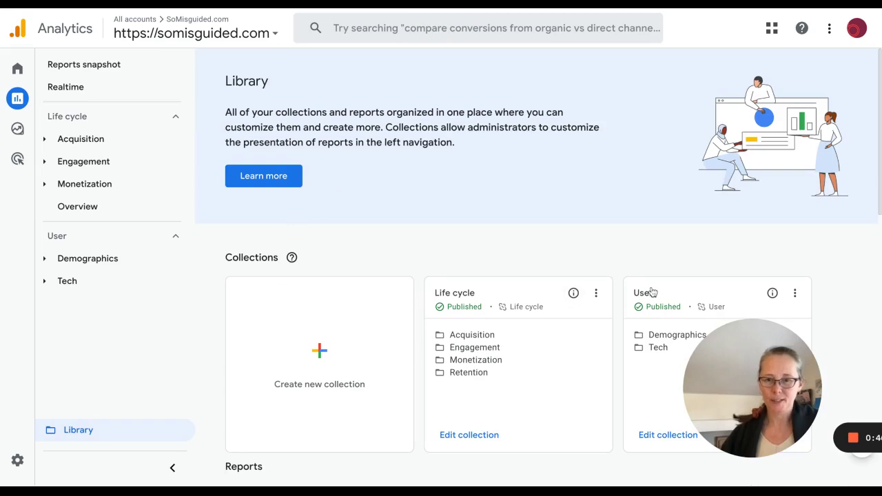
{"action": "left_click", "coordinate": [408, 321]}
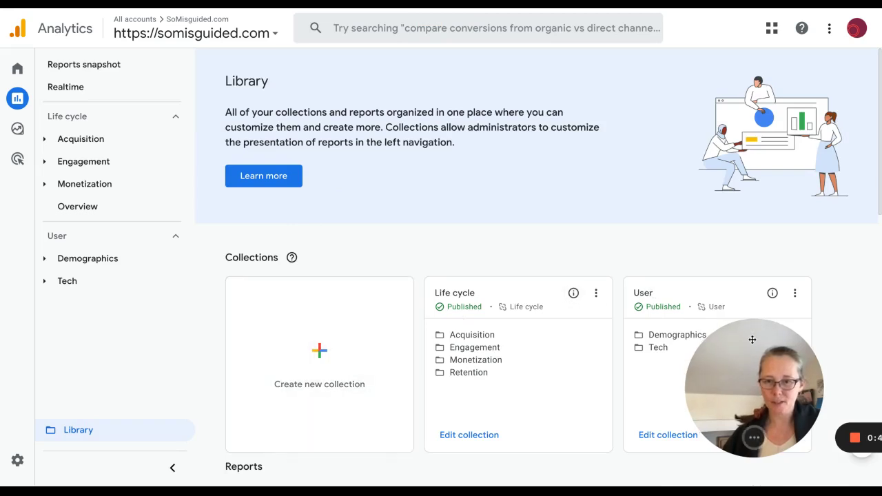
{"action": "left_click_drag", "start_coordinate": [773, 331], "coordinate": [828, 331]}
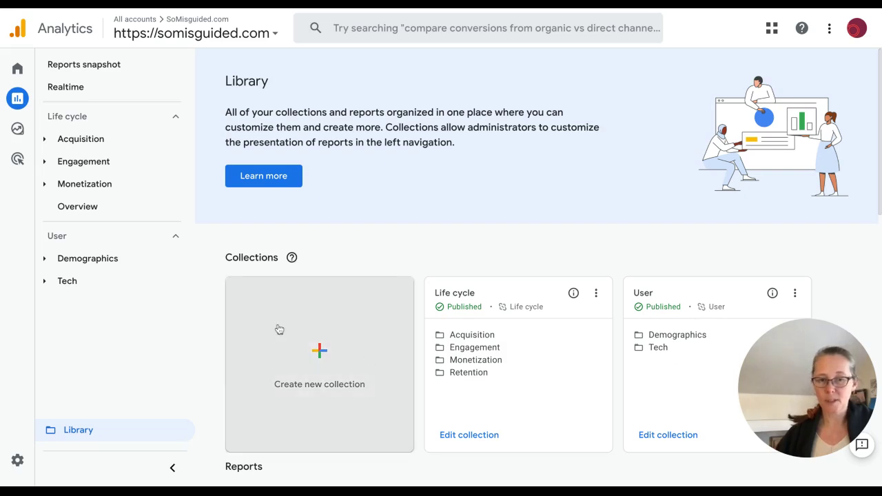
- In Admin, go to Product Links and open Search Console Links
{"action": "left_click", "coordinate": [24, 467]}
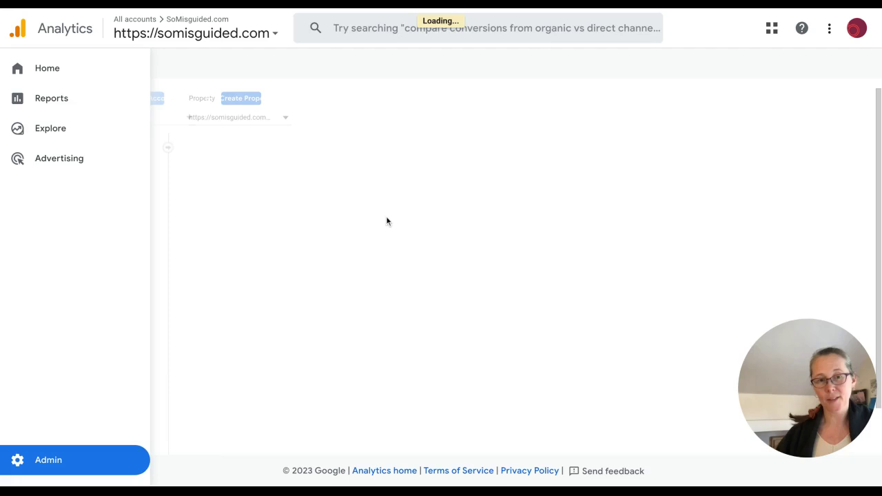
{"action": "scroll", "coordinate": [445, 294], "scroll_direction": "down", "scroll_amount": 2}
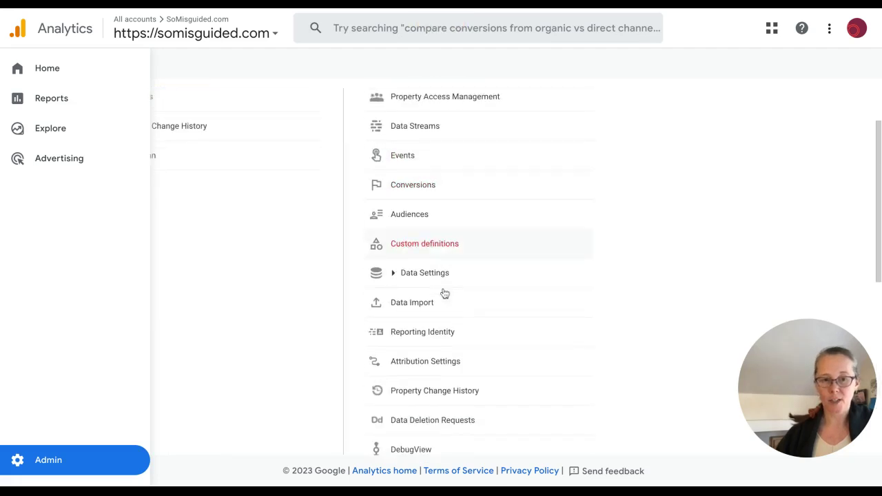
{"action": "scroll", "coordinate": [445, 293], "scroll_direction": "down", "scroll_amount": 4}
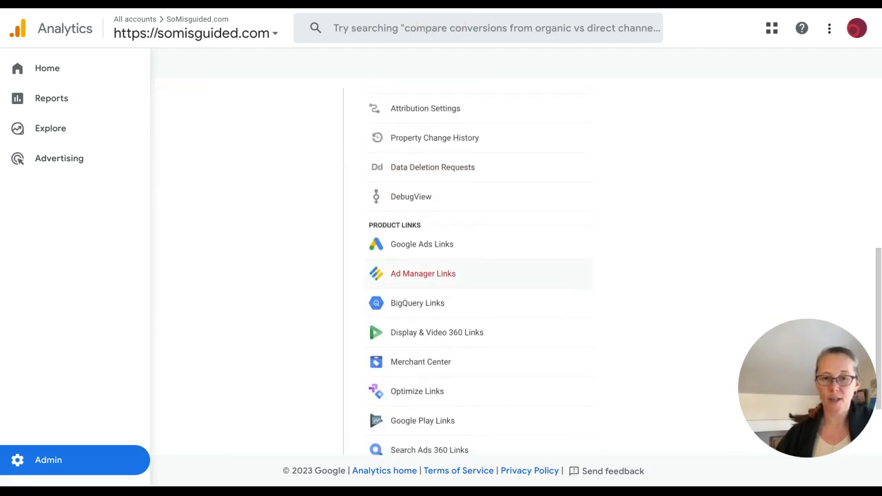
{"action": "scroll", "coordinate": [445, 294], "scroll_direction": "down", "scroll_amount": 2}
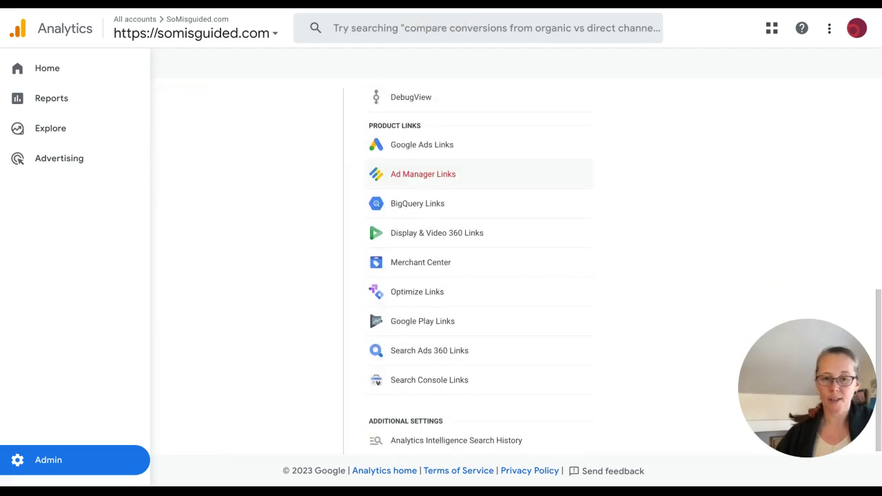
{"action": "left_click", "coordinate": [425, 382]}
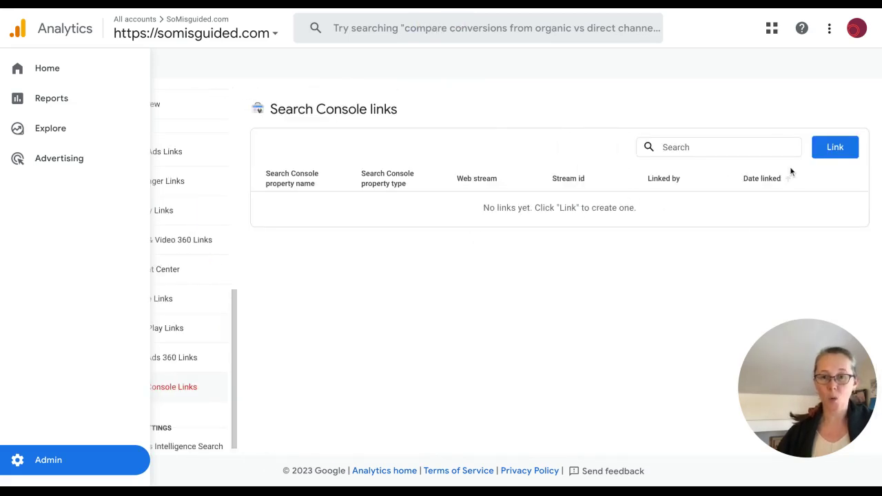
{"action": "left_click", "coordinate": [834, 150]}
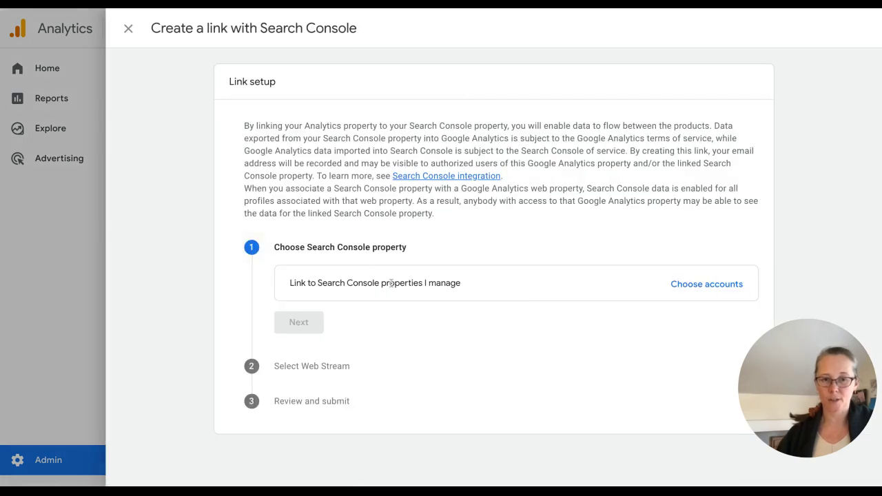
{"action": "left_click", "coordinate": [705, 285]}
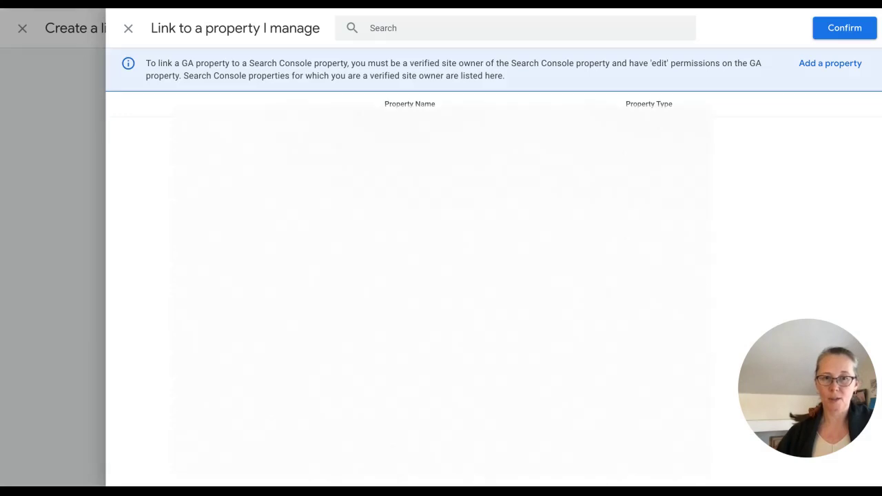
{"action": "left_click", "coordinate": [407, 29]}
{"action": "type", "text": "somis"}
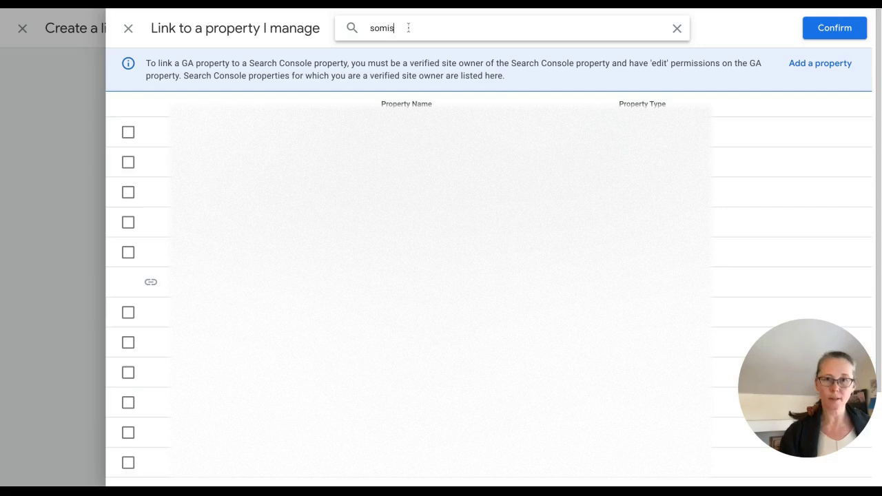
{"action": "type", "text": "uig"}
{"action": "key", "text": "BackSpace"}
{"action": "key", "text": "BackSpace"}
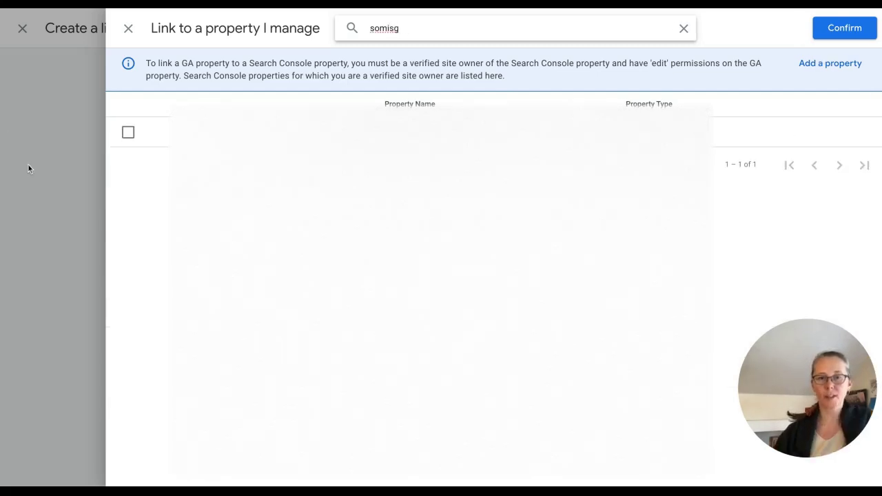
{"action": "left_click", "coordinate": [129, 133]}
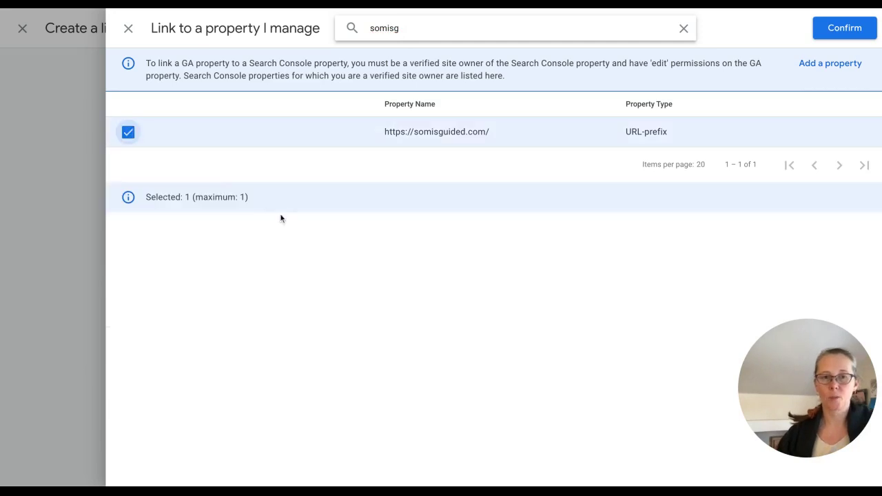
{"action": "left_click", "coordinate": [841, 31]}
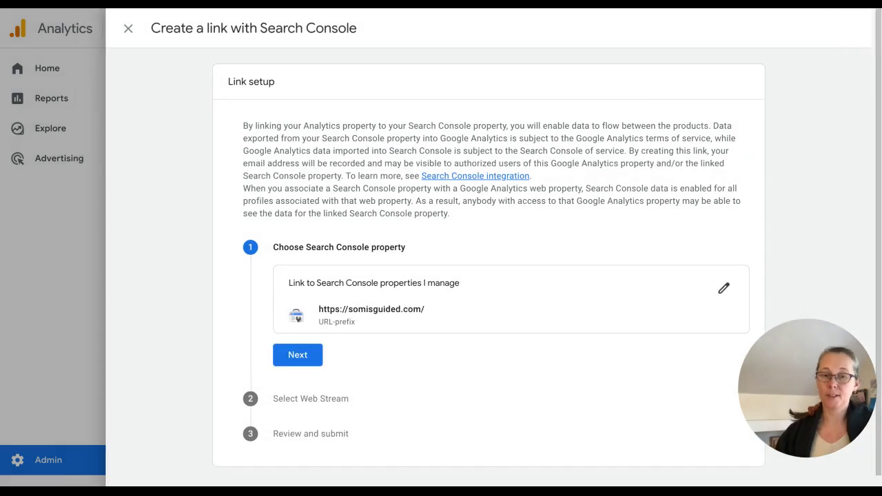
- Choose the SoMisguided GA4 web stream, review the link, and submit it
{"action": "left_click", "coordinate": [298, 355]}
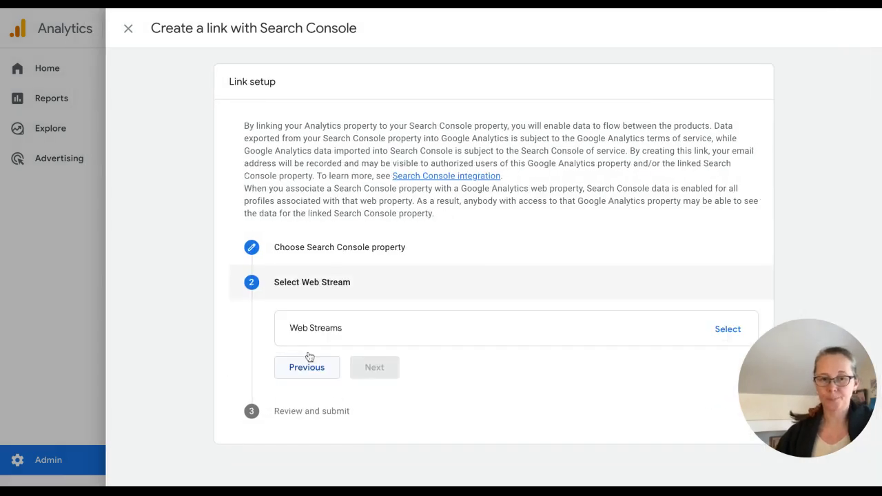
{"action": "left_click", "coordinate": [723, 330]}
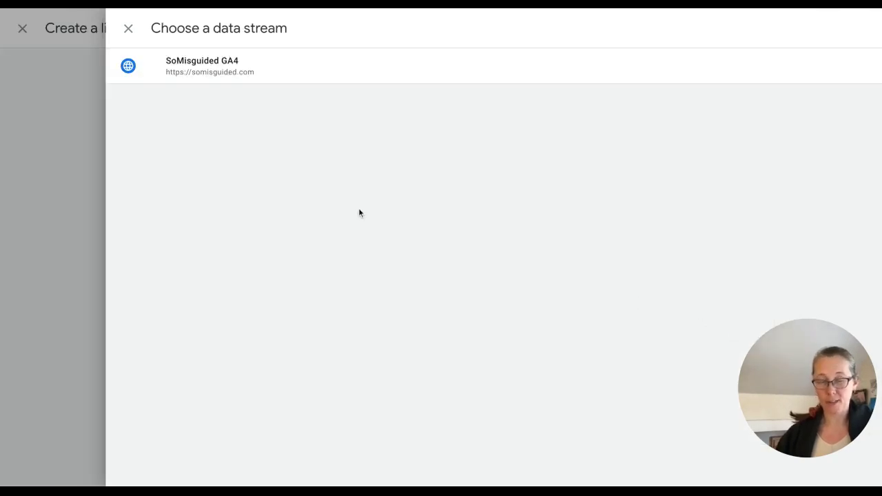
{"action": "left_click", "coordinate": [228, 65]}
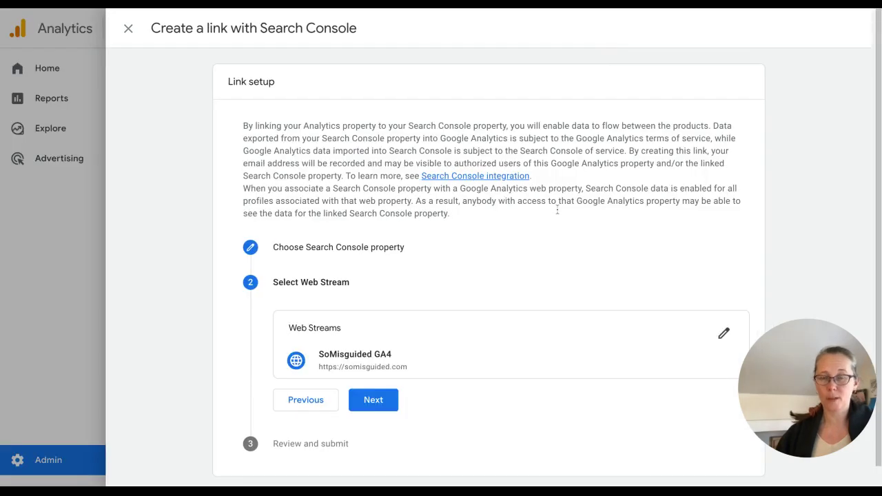
{"action": "scroll", "coordinate": [486, 267], "scroll_direction": "down", "scroll_amount": 1}
{"action": "left_click", "coordinate": [373, 379]}
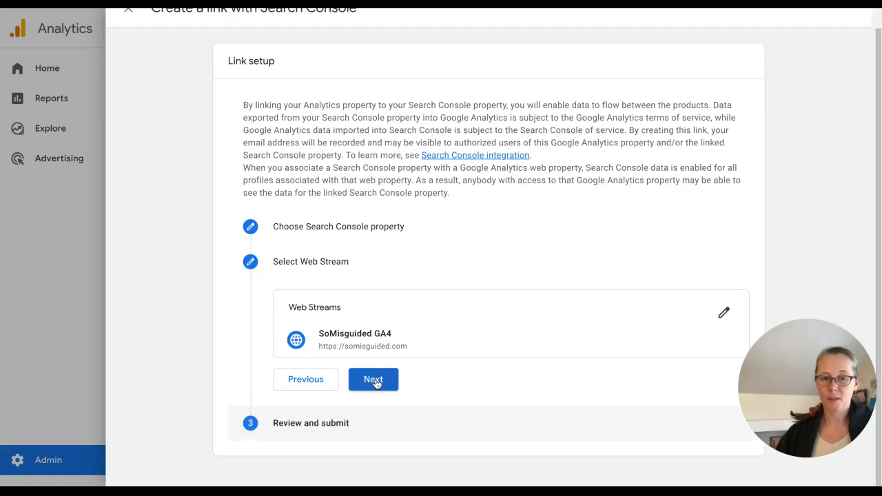
{"action": "scroll", "coordinate": [448, 391], "scroll_direction": "down", "scroll_amount": 1}
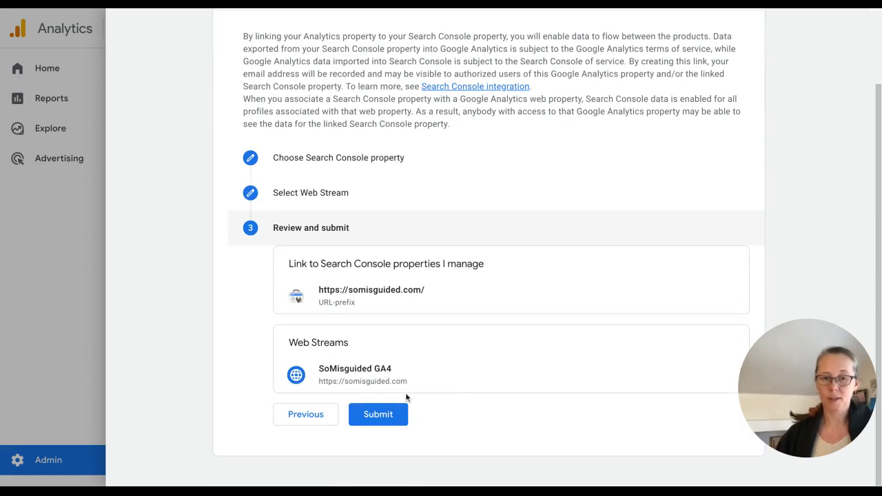
{"action": "left_click", "coordinate": [377, 415]}
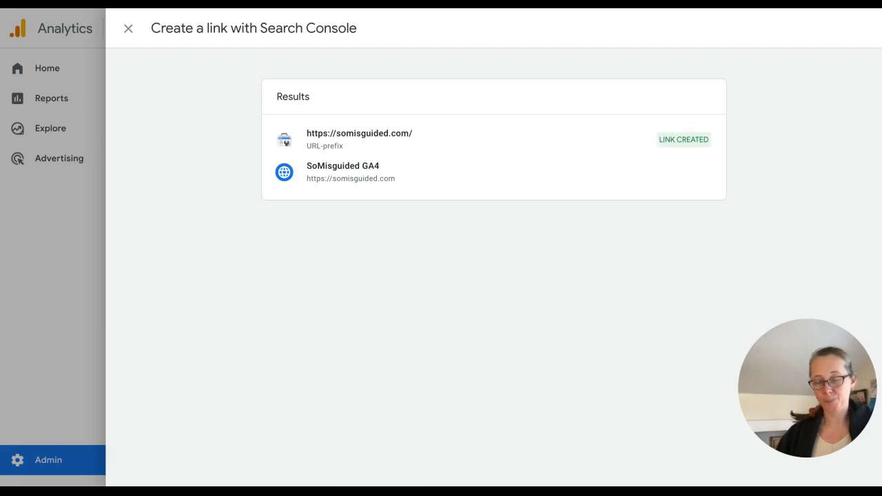
- Close the Create a link panel and go through Home and Admin to the Reports snapshot
{"action": "left_click", "coordinate": [129, 29]}
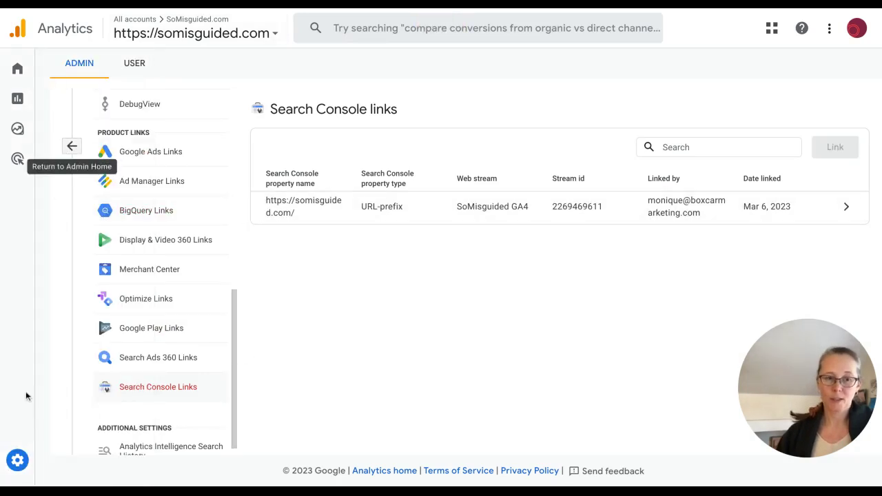
{"action": "mouse_move", "coordinate": [30, 143]}
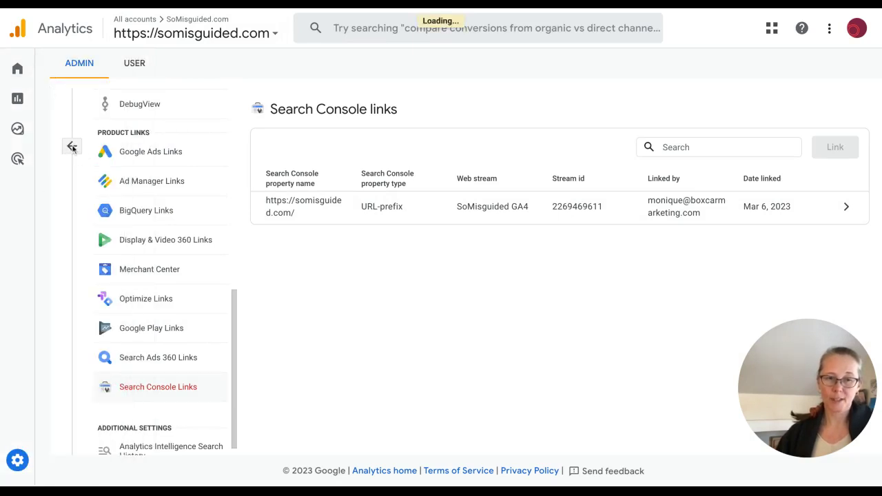
{"action": "left_click", "coordinate": [71, 145]}
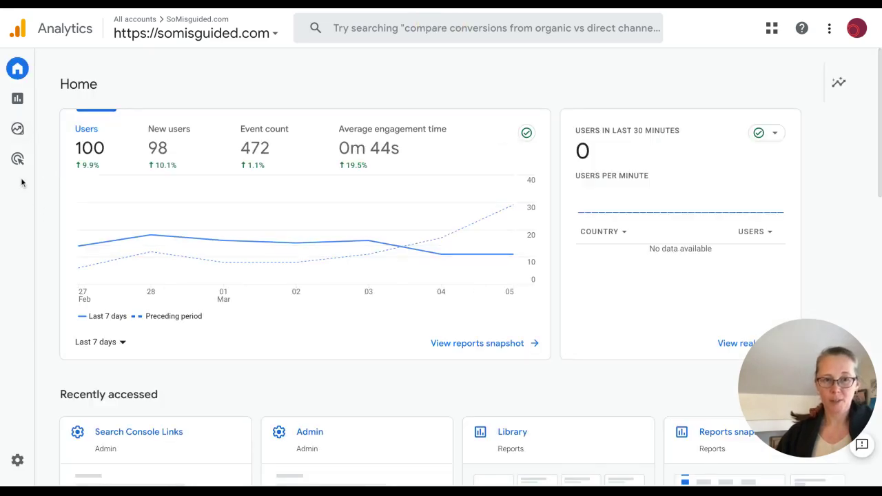
{"action": "mouse_move", "coordinate": [20, 180]}
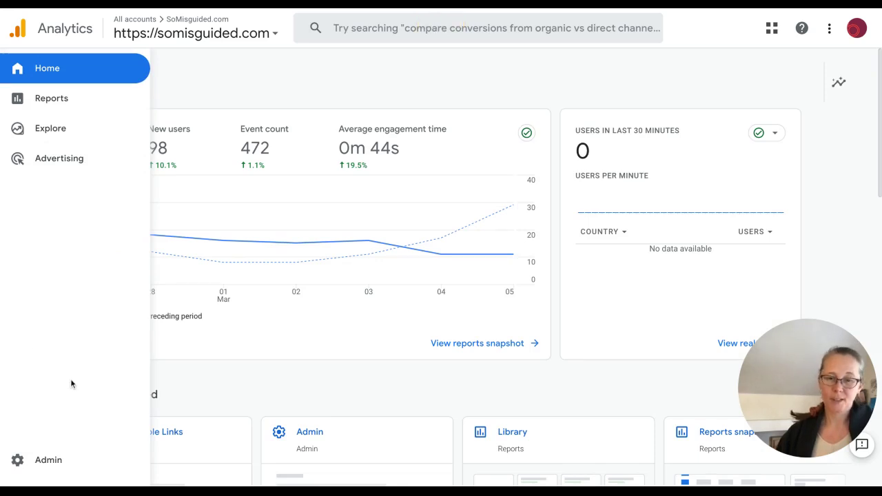
{"action": "left_click", "coordinate": [48, 459]}
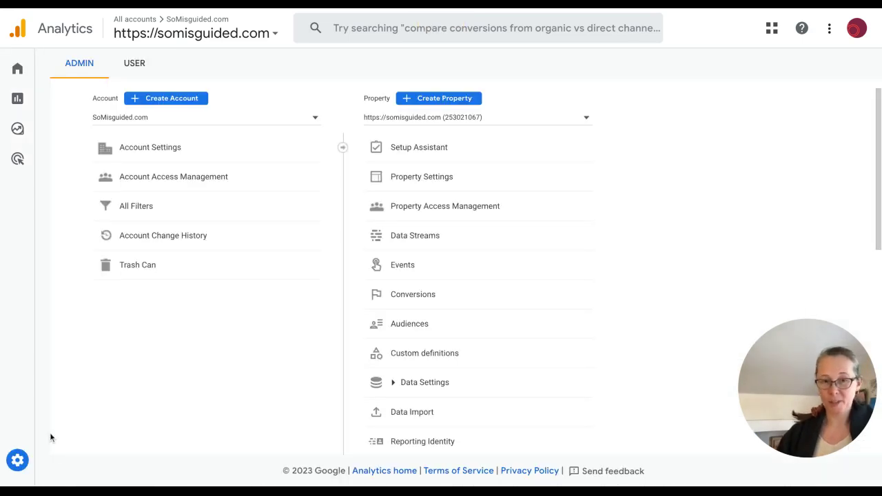
{"action": "mouse_move", "coordinate": [29, 91]}
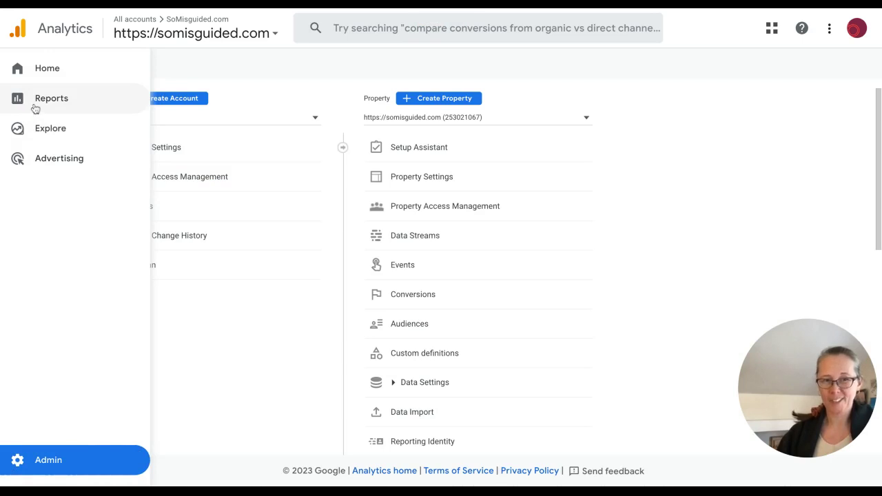
{"action": "left_click", "coordinate": [35, 108]}
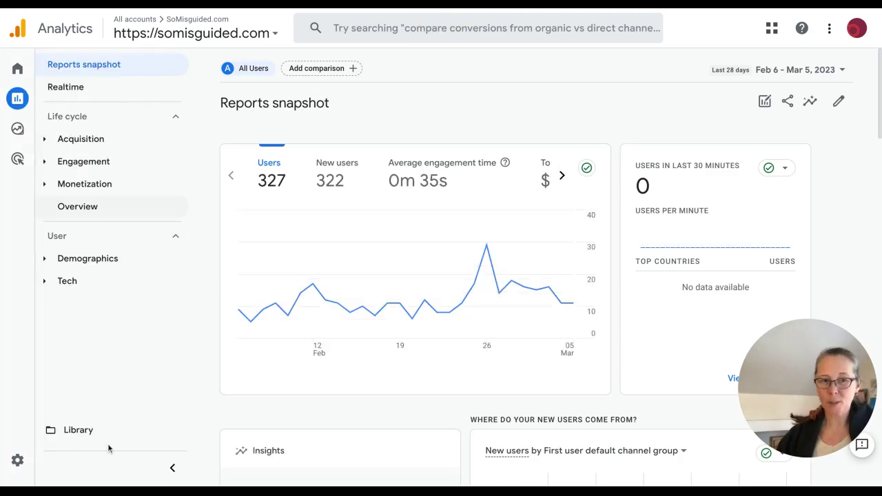
- Open the Library and scroll to the Collections showing the unpublished Search Console card
{"action": "left_click", "coordinate": [93, 431]}
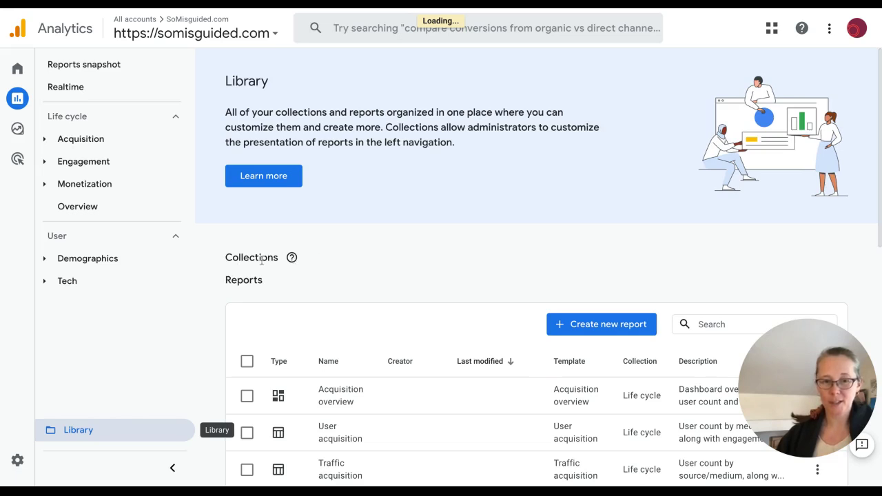
{"action": "scroll", "coordinate": [414, 262], "scroll_direction": "down", "scroll_amount": 1}
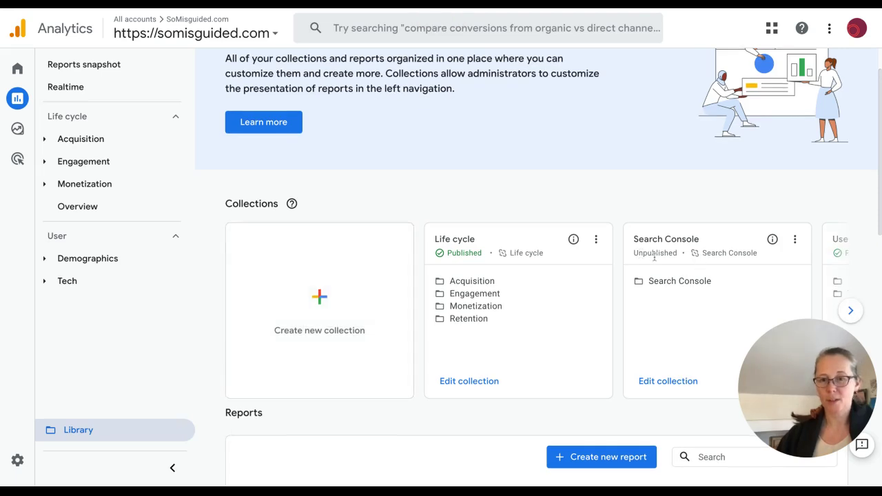
- Publish the Search Console collection and expand it in the Reports menu to show Queries
{"action": "left_click", "coordinate": [795, 240]}
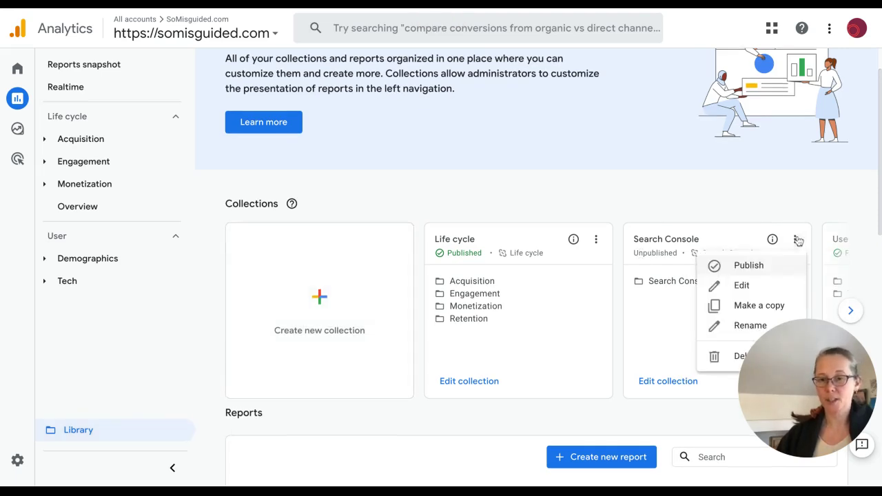
{"action": "left_click", "coordinate": [752, 268]}
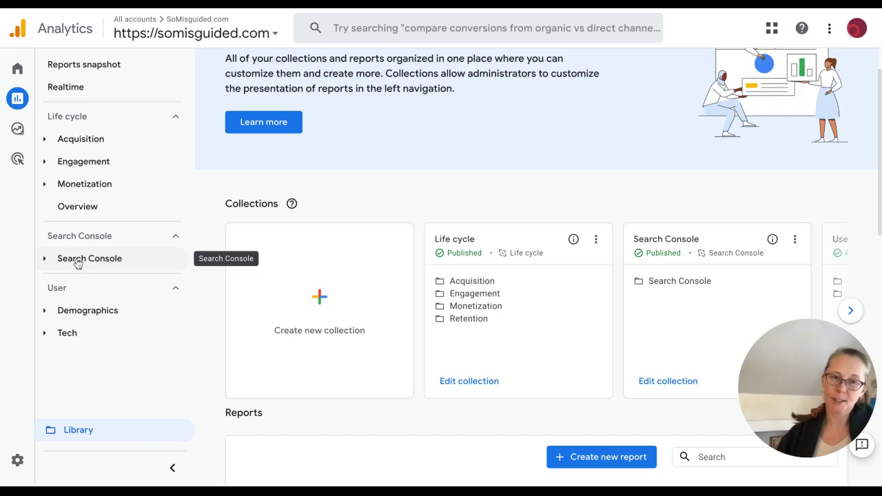
{"action": "left_click", "coordinate": [90, 258]}
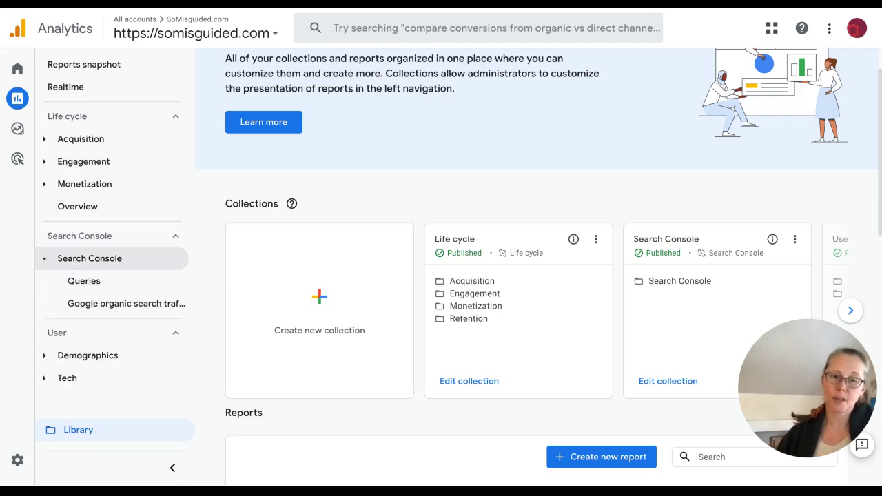